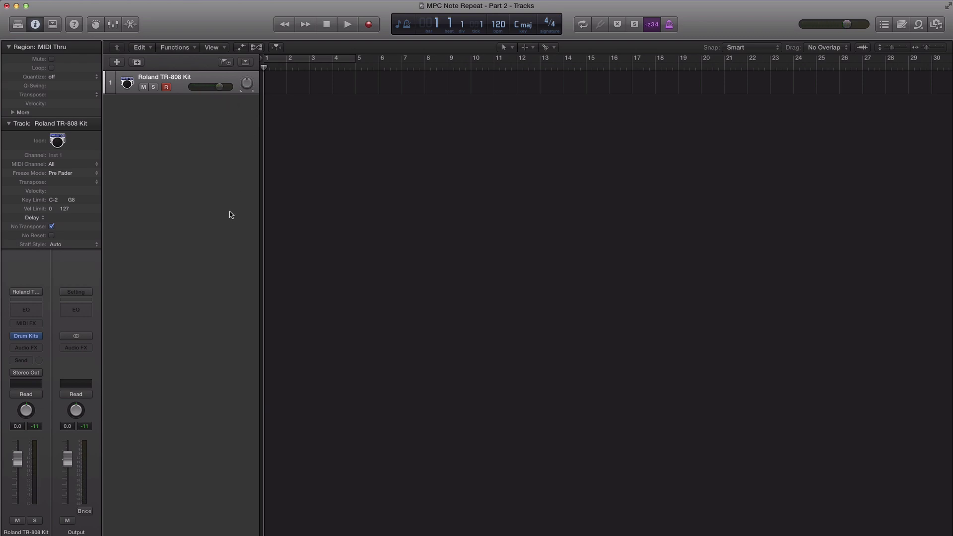
# - Insert an Arpeggiator MIDI FX on the TR-808 Kit track and move its window aside
pyautogui.click(41, 324)
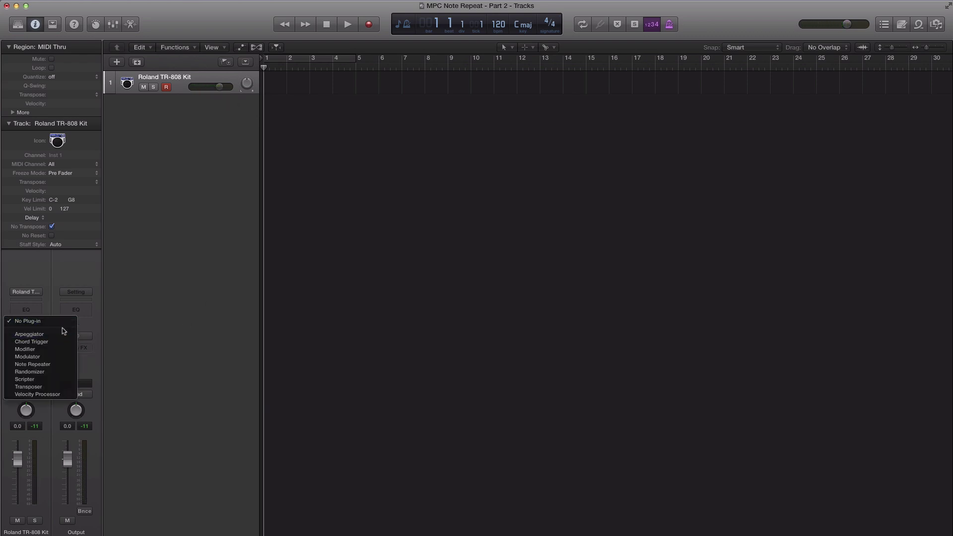
pyautogui.click(29, 334)
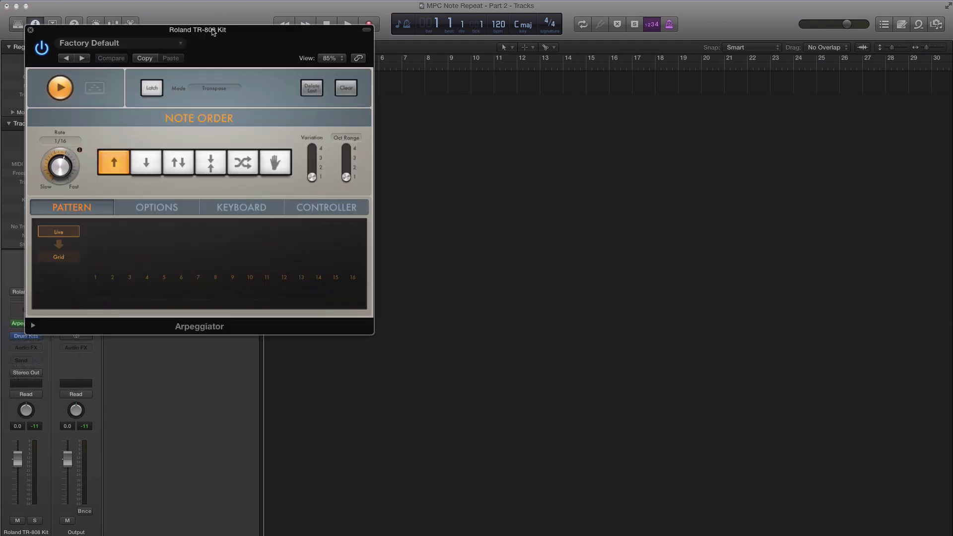
pyautogui.moveTo(212, 32); pyautogui.dragTo(616, 102)
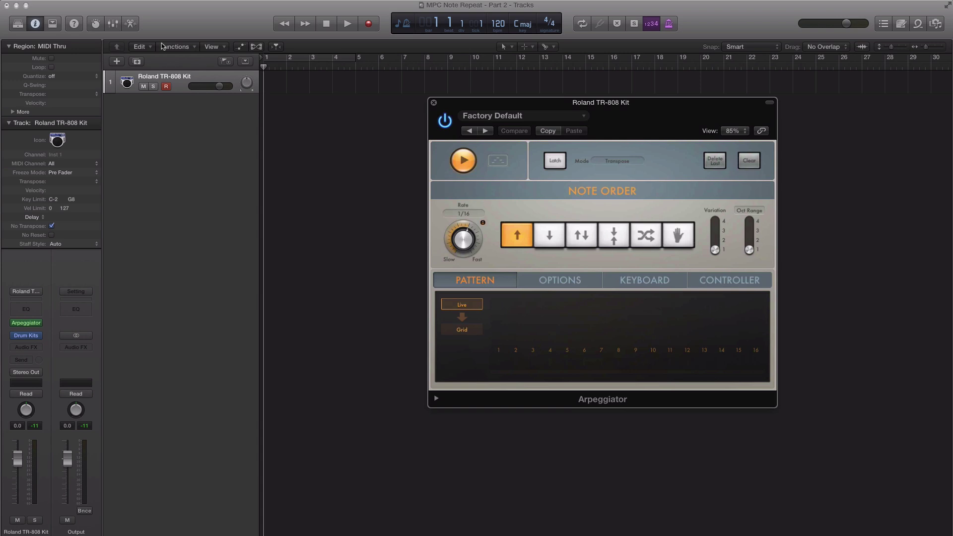
# - Show the track's Smart Controls and the Smart Controls mapping inspector
pyautogui.click(95, 23)
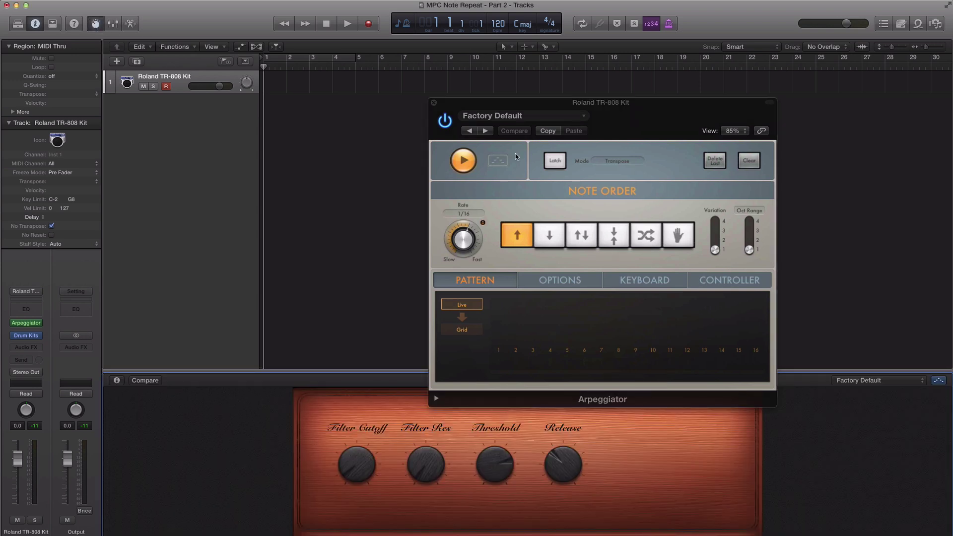
pyautogui.moveTo(610, 114); pyautogui.dragTo(631, 69)
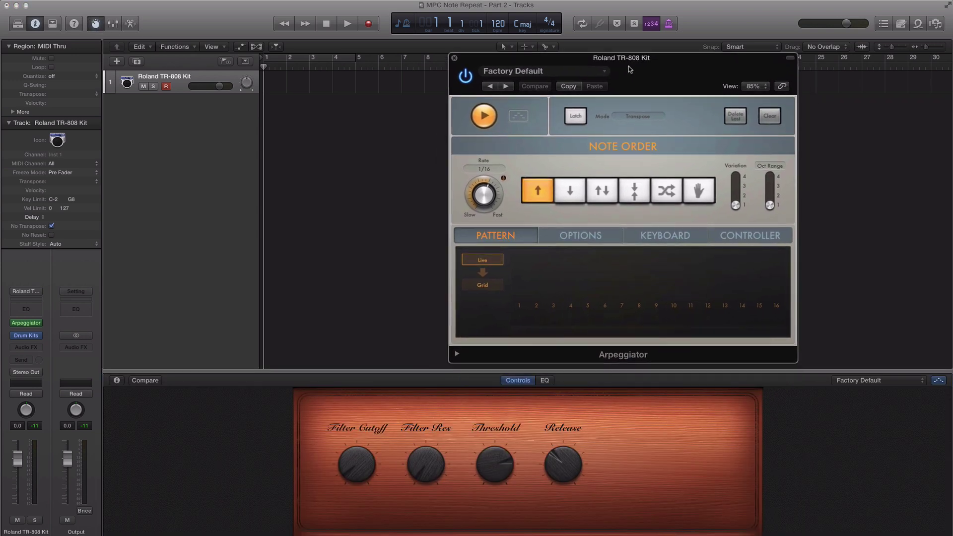
pyautogui.click(117, 381)
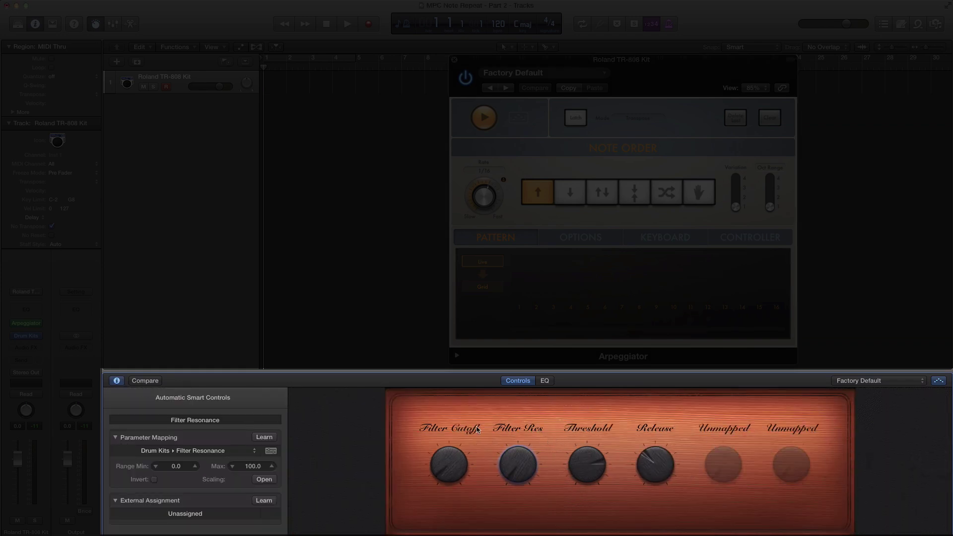
# - Pick Electronic Drums 10 from the Automatic Smart Controls layout list
pyautogui.click(194, 399)
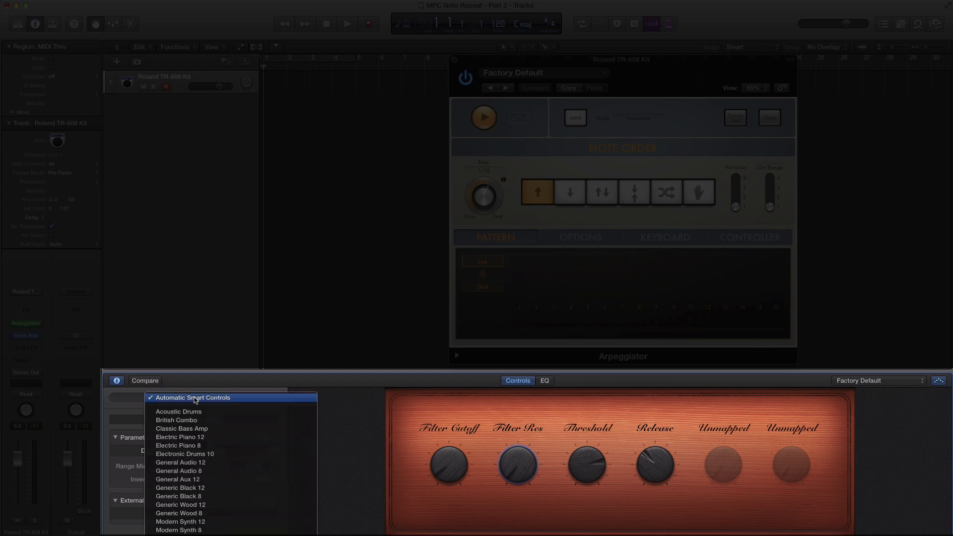
pyautogui.click(221, 458)
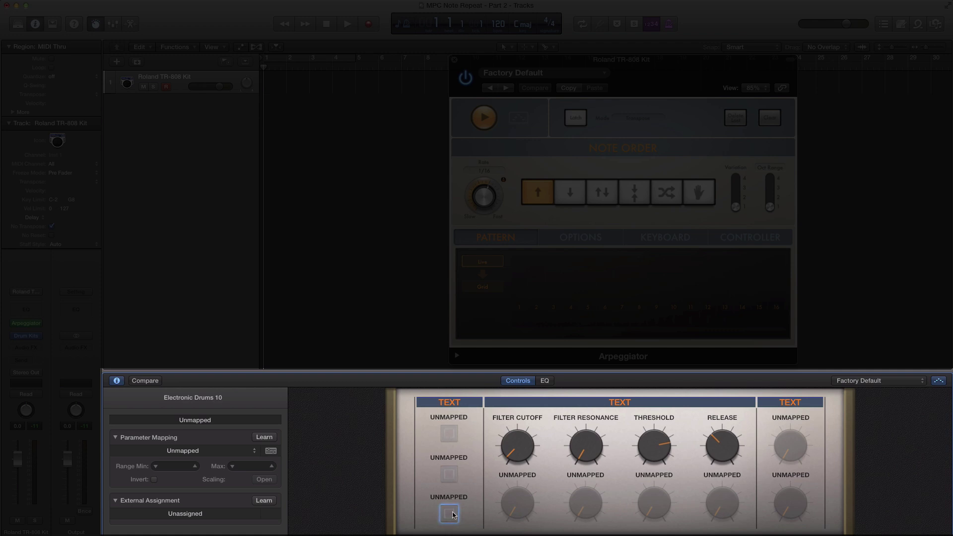
# - Rename the left button group's TEXT header to Rate
pyautogui.click(454, 408)
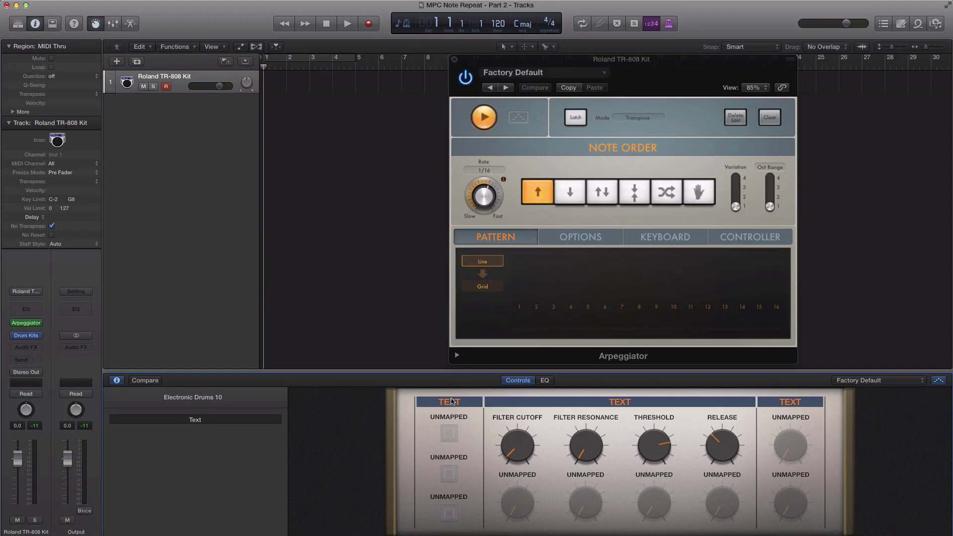
pyautogui.doubleClick(202, 420)
pyautogui.write('Rate')
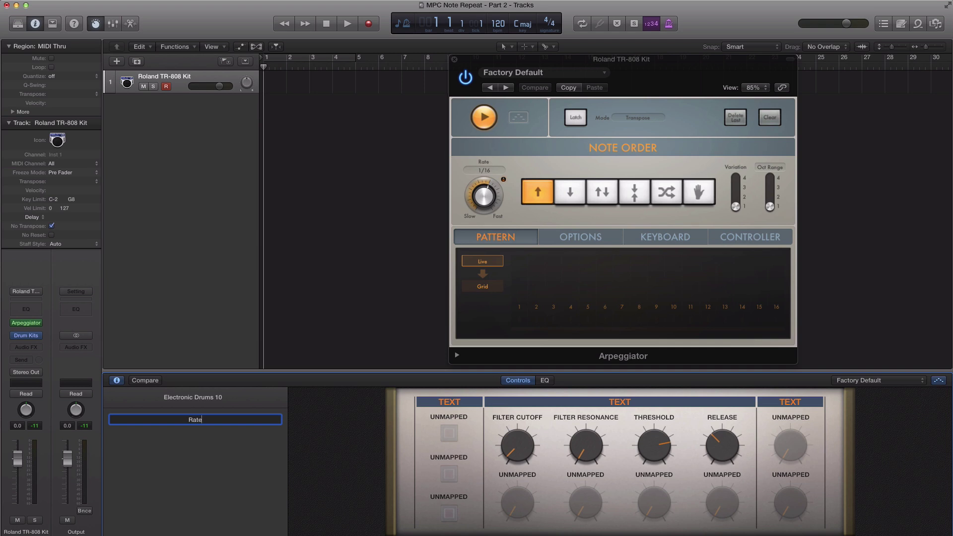
pyautogui.press('Return')
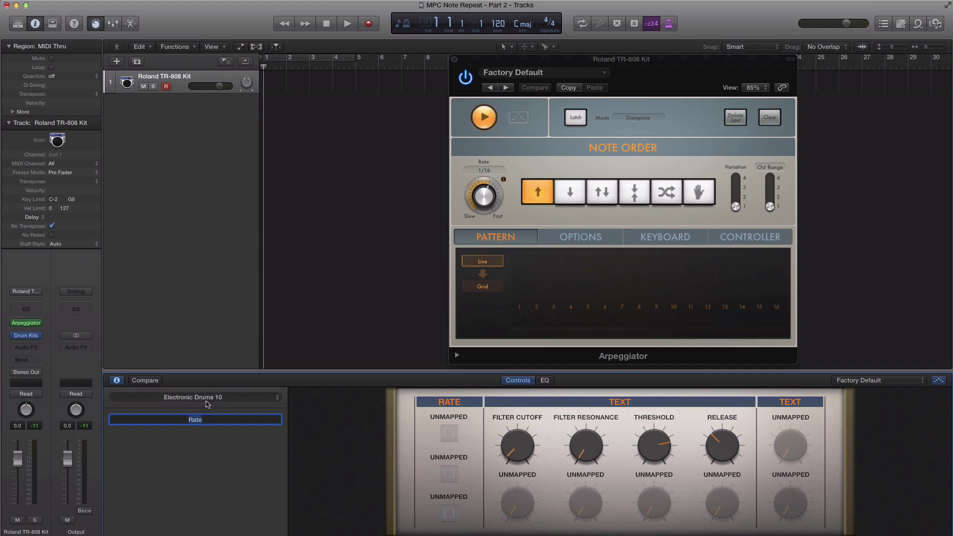
# - Learn the group's first button to the Arpeggiator Rate knob
pyautogui.click(450, 434)
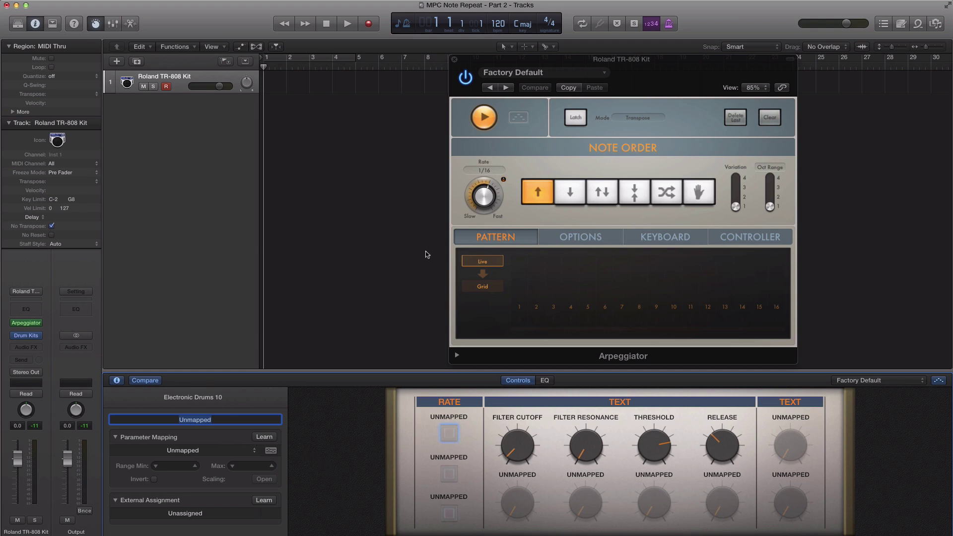
pyautogui.click(265, 438)
pyautogui.moveTo(483, 199); pyautogui.dragTo(483, 205)
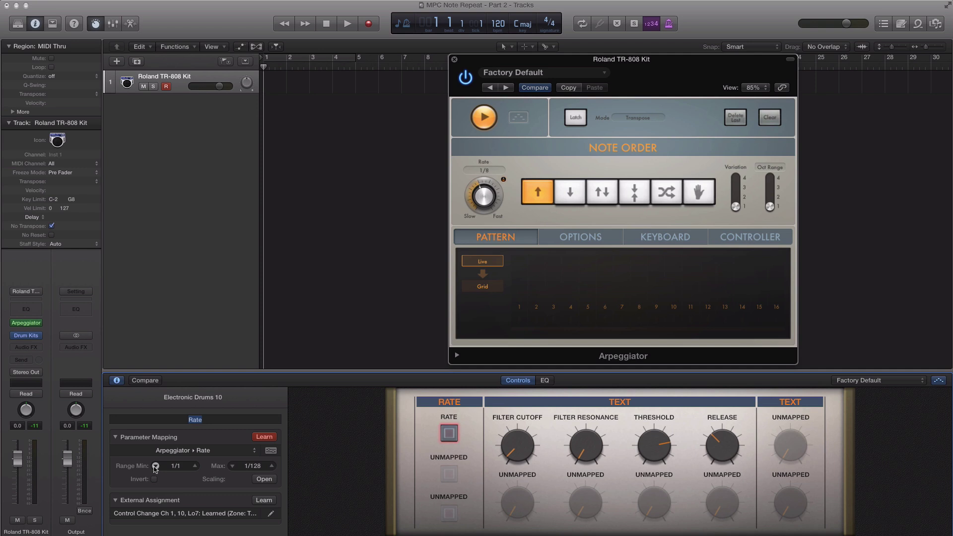
# - Set the first button's range minimum and maximum both to 1/8
pyautogui.click(177, 468)
pyautogui.moveTo(177, 467); pyautogui.dragTo(192, 469)
pyautogui.click(193, 466)
pyautogui.click(193, 466)
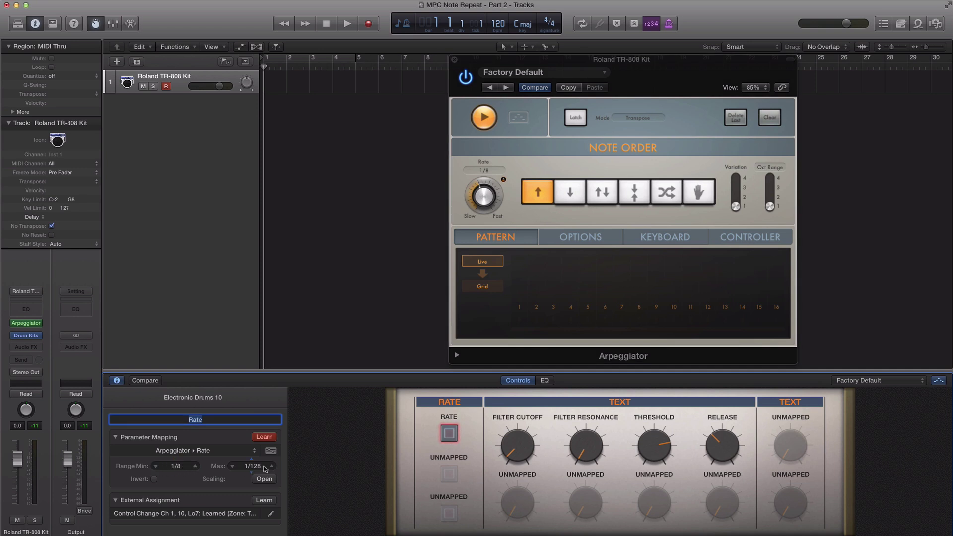
pyautogui.click(233, 467)
pyautogui.click(232, 466)
pyautogui.click(233, 466)
pyautogui.click(233, 467)
pyautogui.click(233, 466)
pyautogui.click(233, 467)
pyautogui.click(233, 467)
# - Map the second RATE button to the Arpeggiator Rate with range minimum and maximum at 1/16
pyautogui.click(444, 472)
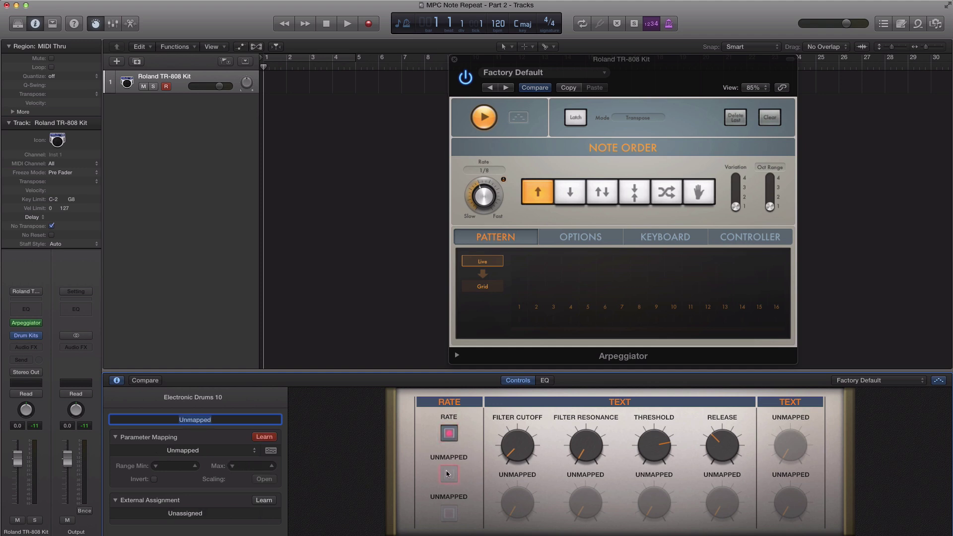
pyautogui.click(483, 205)
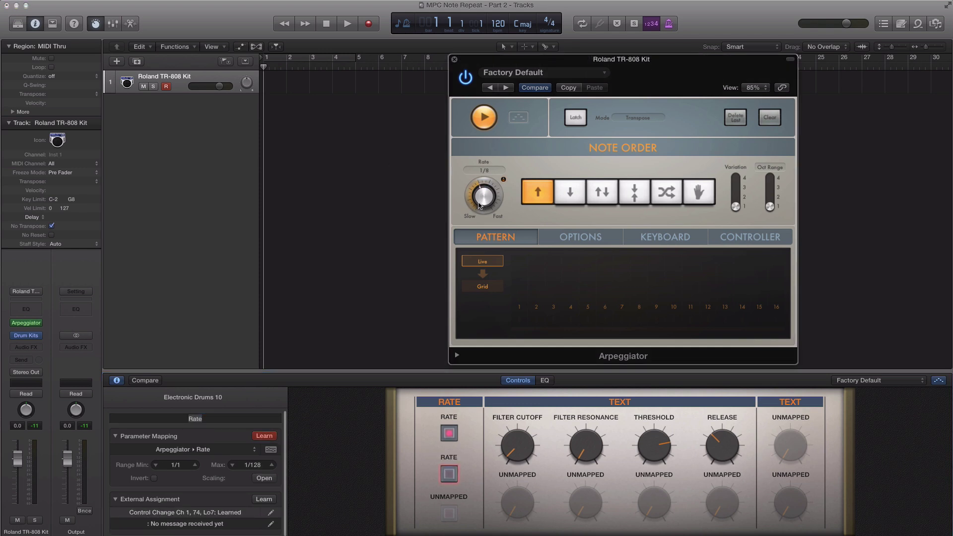
pyautogui.click(194, 465)
pyautogui.click(195, 465)
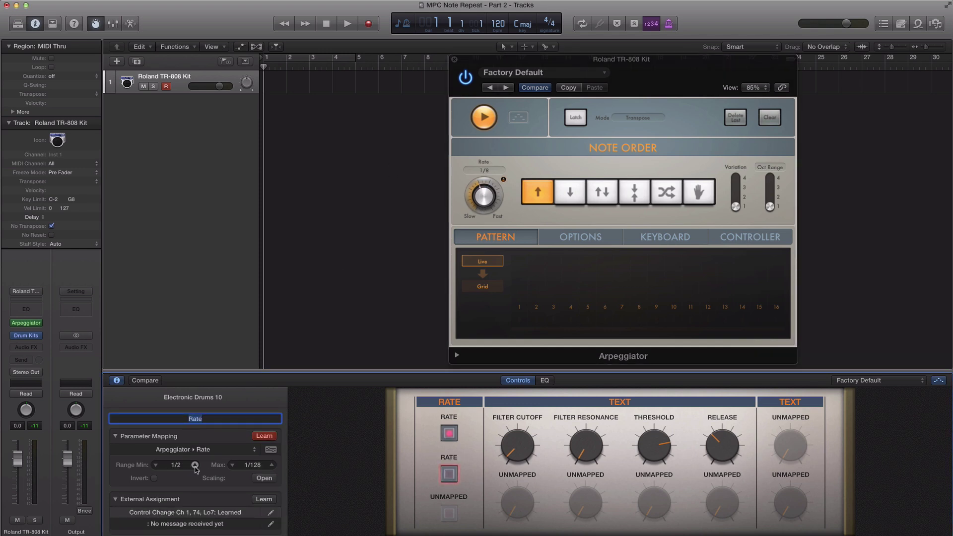
pyautogui.click(194, 465)
pyautogui.click(194, 465)
pyautogui.click(194, 465)
pyautogui.click(195, 465)
pyautogui.click(194, 465)
pyautogui.click(194, 465)
pyautogui.click(195, 464)
pyautogui.click(195, 464)
pyautogui.click(155, 465)
pyautogui.click(155, 465)
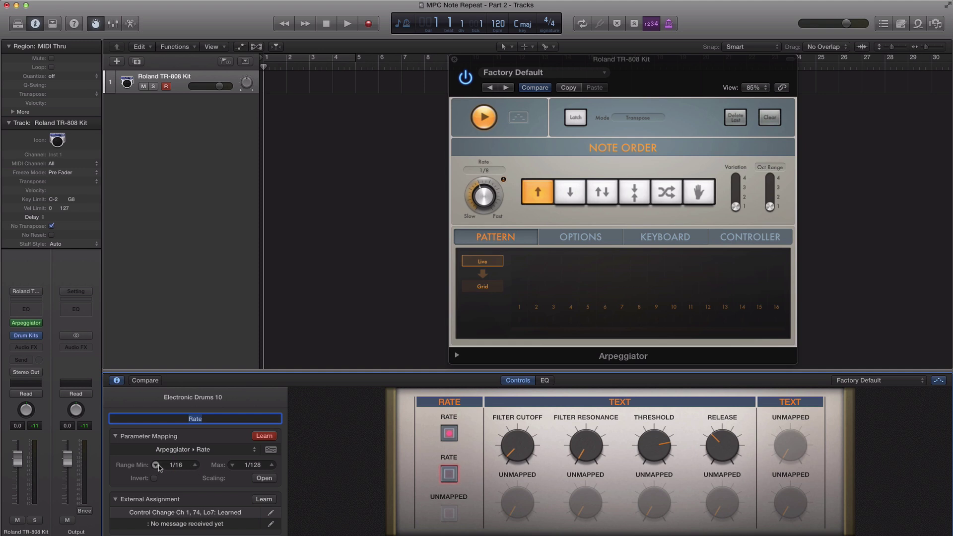
pyautogui.click(231, 464)
pyautogui.click(232, 465)
pyautogui.click(232, 464)
pyautogui.click(232, 465)
pyautogui.click(232, 464)
pyautogui.click(232, 465)
pyautogui.click(232, 465)
# - Map the third RATE button to the Arpeggiator Rate, locking its range minimum and maximum at 1/32
pyautogui.click(452, 511)
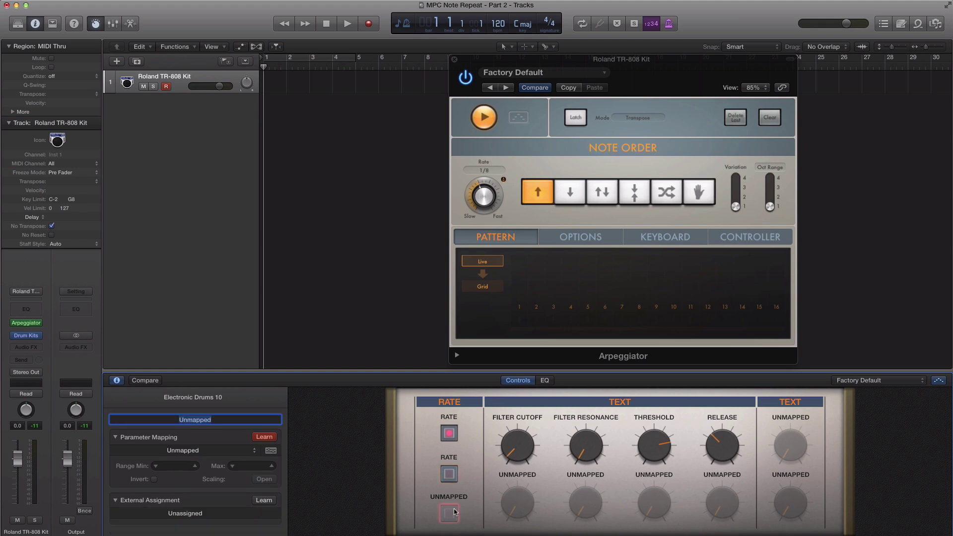
pyautogui.click(475, 195)
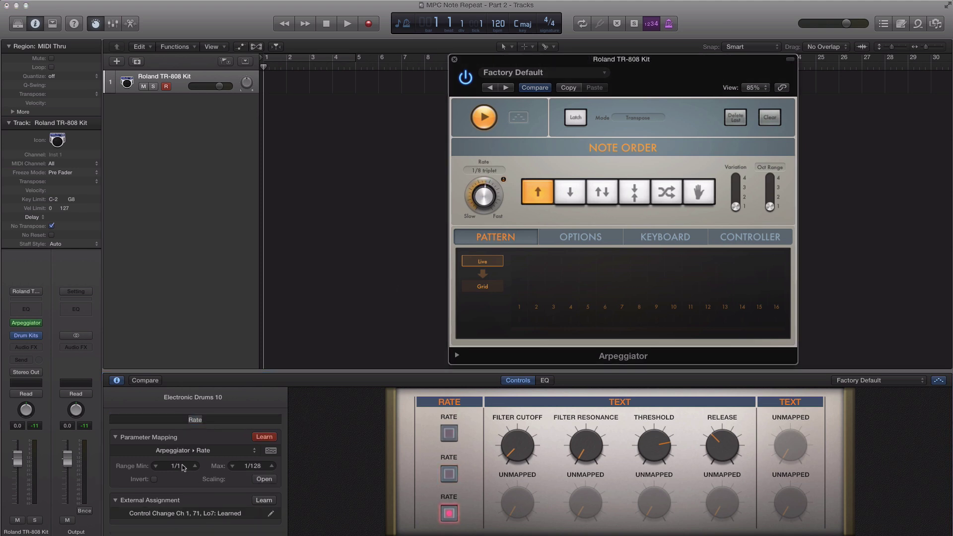
pyautogui.click(156, 467)
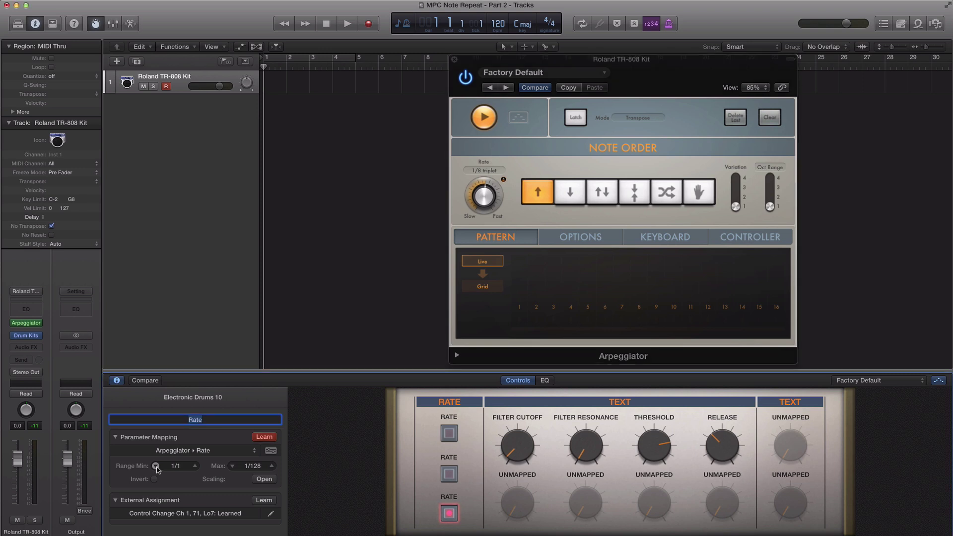
pyautogui.click(197, 470)
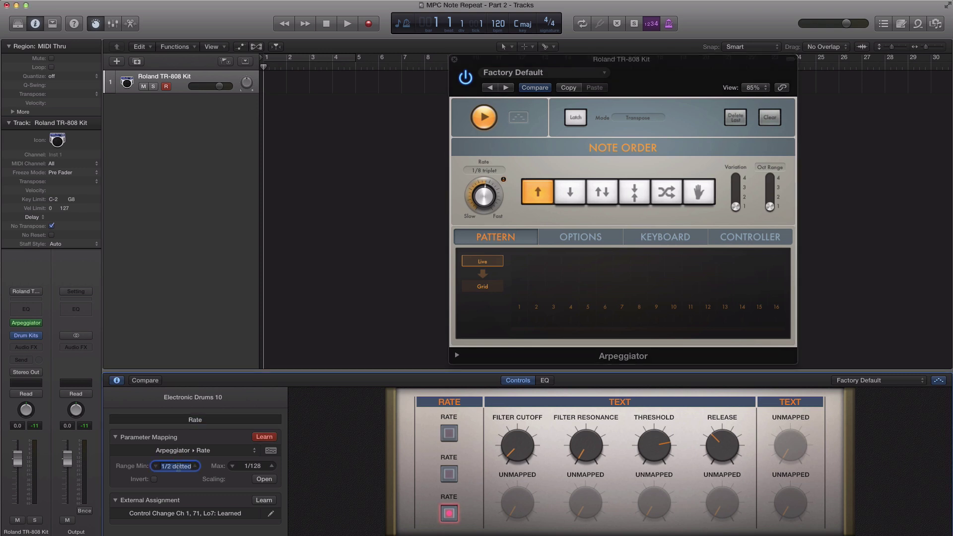
pyautogui.click(178, 467)
pyautogui.click(197, 467)
pyautogui.click(195, 466)
pyautogui.click(195, 467)
pyautogui.click(195, 466)
pyautogui.click(195, 466)
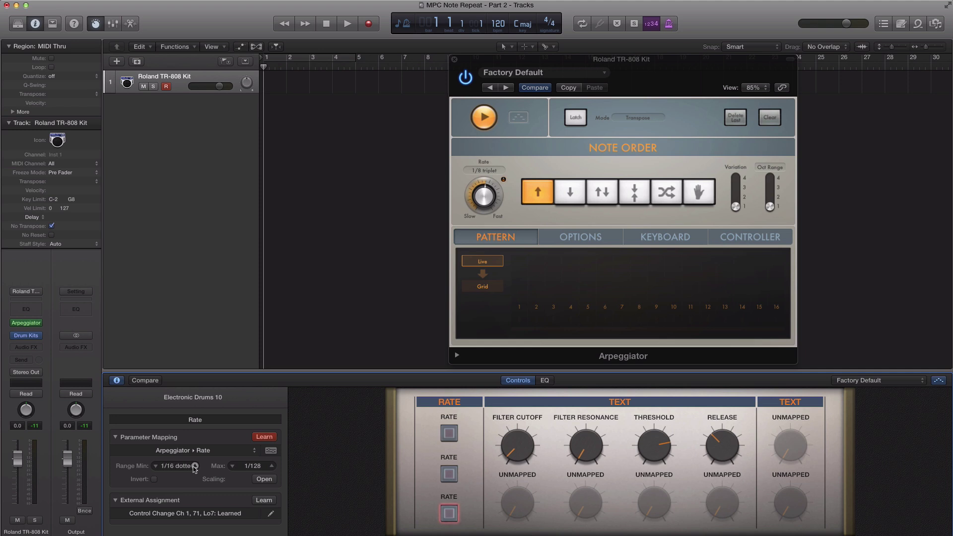
pyautogui.click(196, 466)
pyautogui.click(195, 466)
pyautogui.click(195, 467)
pyautogui.click(195, 466)
pyautogui.click(196, 466)
pyautogui.click(195, 466)
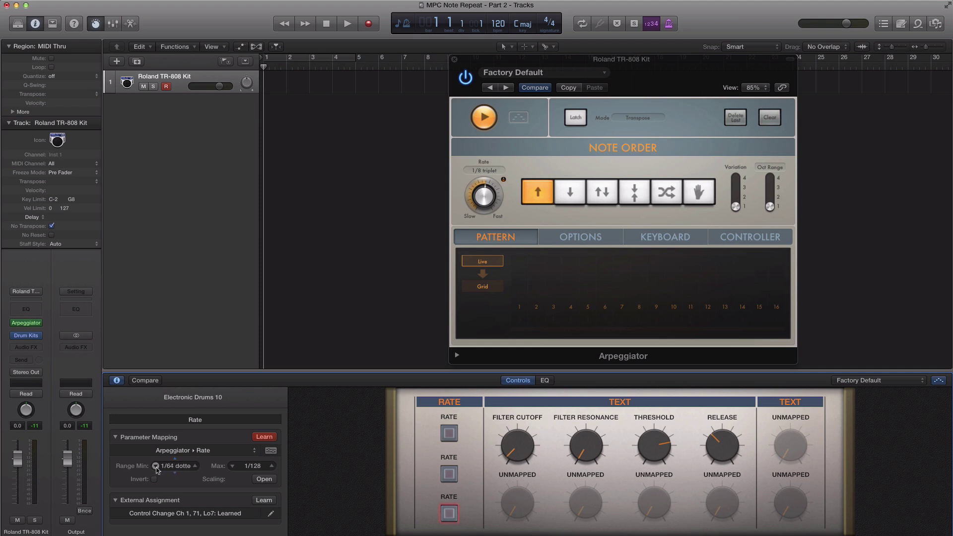
pyautogui.click(232, 467)
pyautogui.click(232, 466)
pyautogui.click(232, 466)
pyautogui.click(232, 467)
pyautogui.click(232, 467)
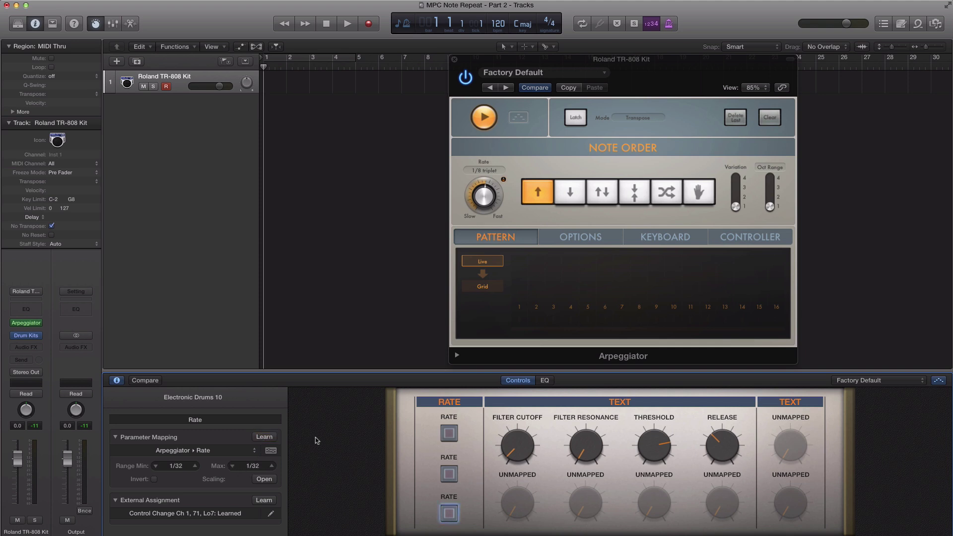
pyautogui.click(449, 433)
# - Name the first, second and third RATE buttons 1/8, 1/16 and 1/32 in the inspector
pyautogui.doubleClick(199, 420)
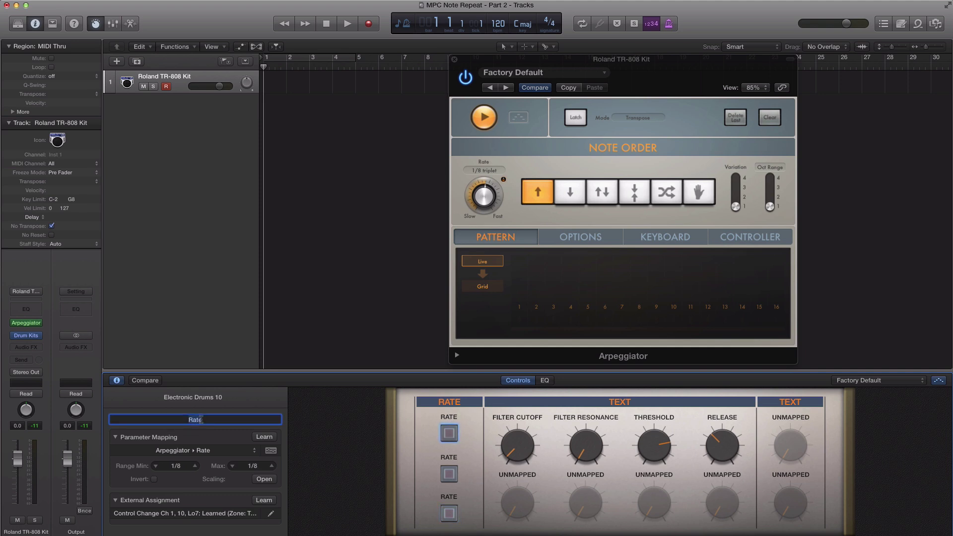
pyautogui.write('1/8')
pyautogui.press('Return')
pyautogui.click(449, 474)
pyautogui.doubleClick(199, 419)
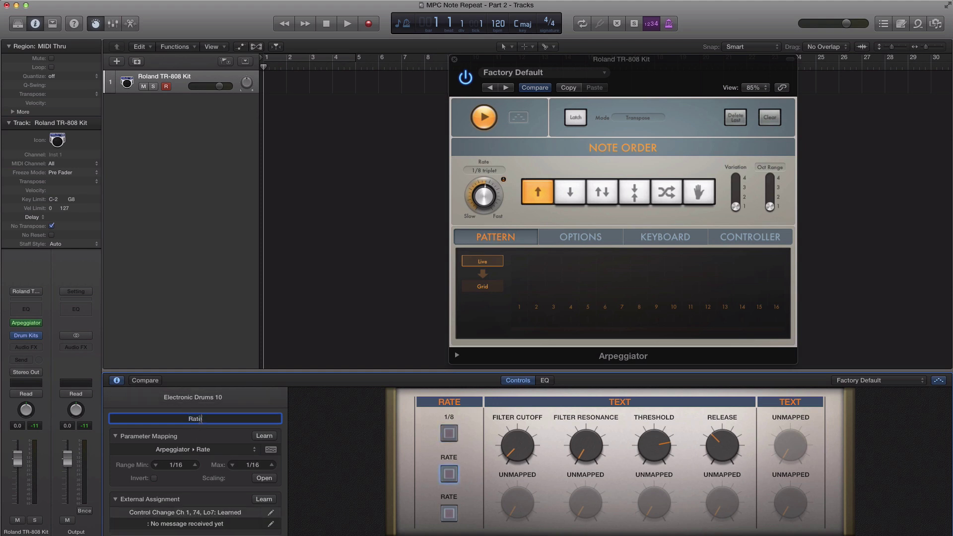
pyautogui.write('1/16')
pyautogui.press('Return')
pyautogui.click(449, 514)
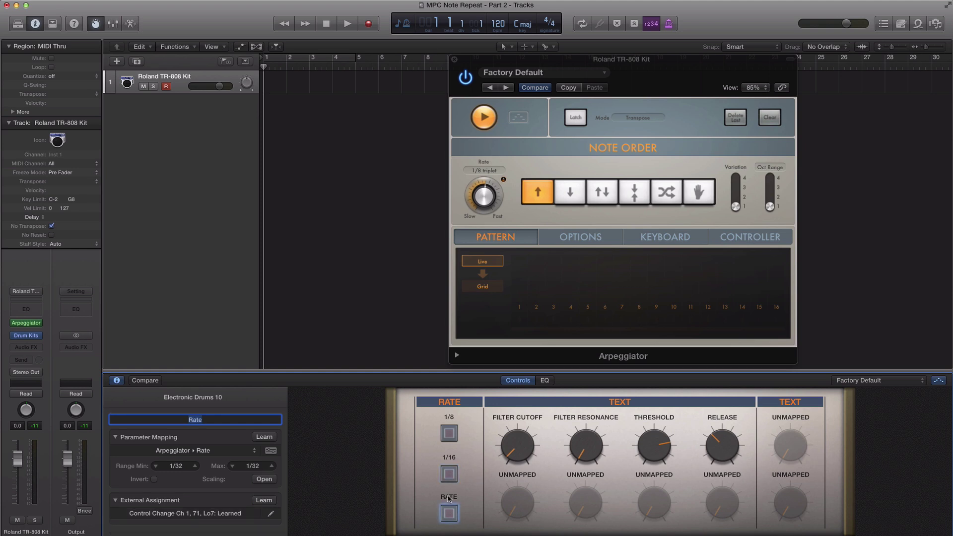
pyautogui.write('1/32')
pyautogui.press('Return')
# - Try the 1/8, 1/16 and 1/32 buttons in turn, leaving the Arpeggiator rate at 1/8
pyautogui.click(445, 394)
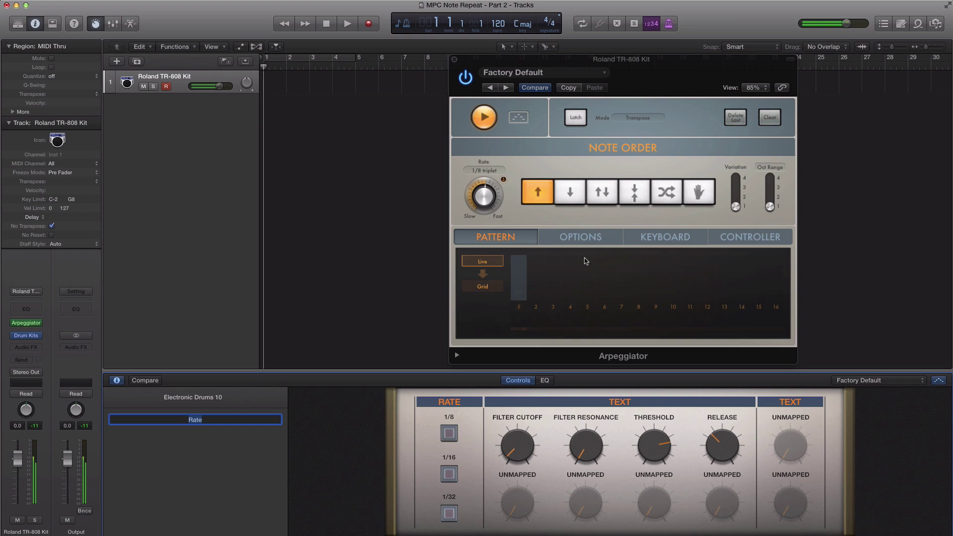
pyautogui.click(454, 434)
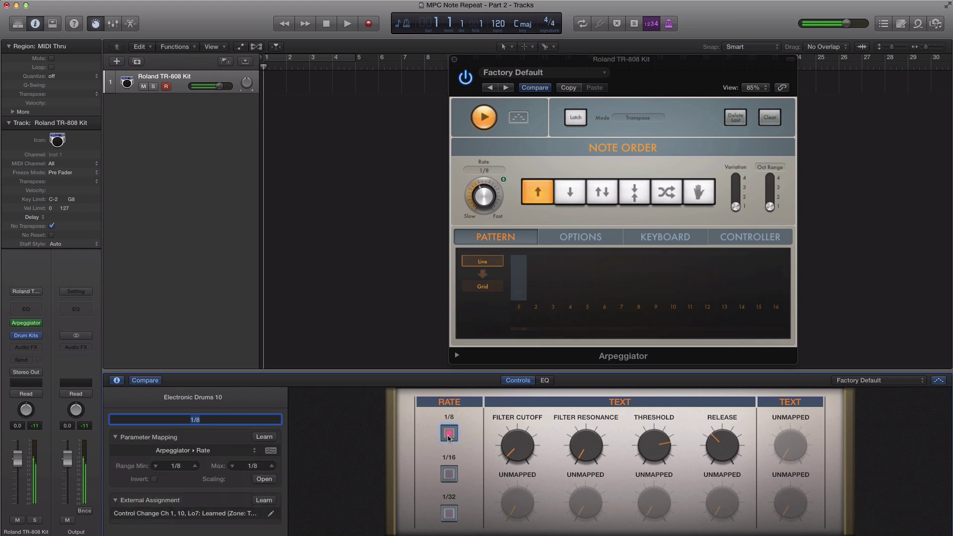
pyautogui.click(447, 478)
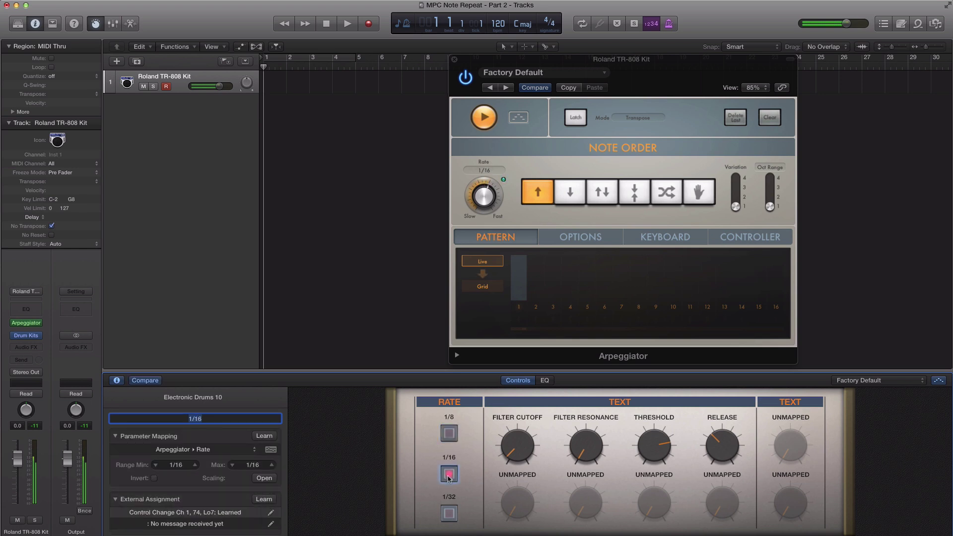
pyautogui.click(454, 514)
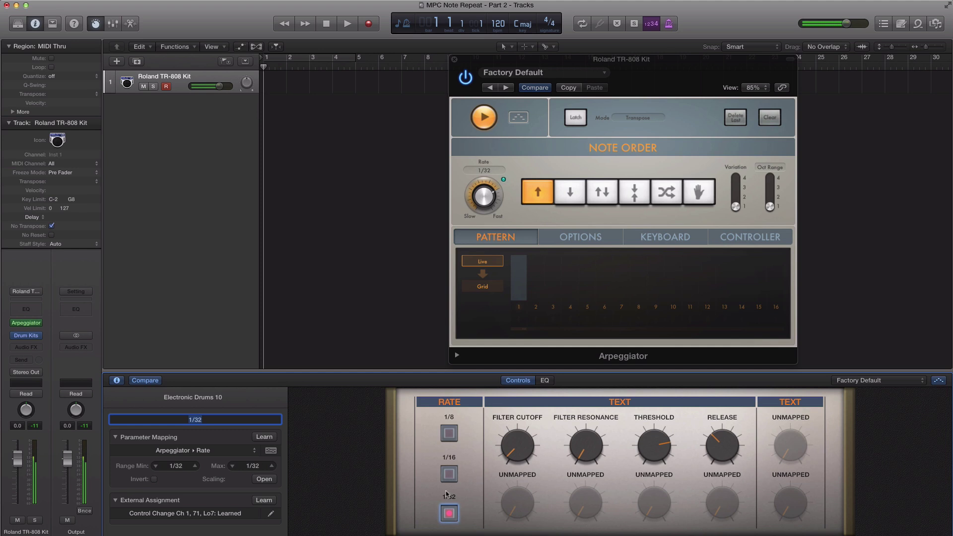
pyautogui.click(449, 475)
pyautogui.click(450, 434)
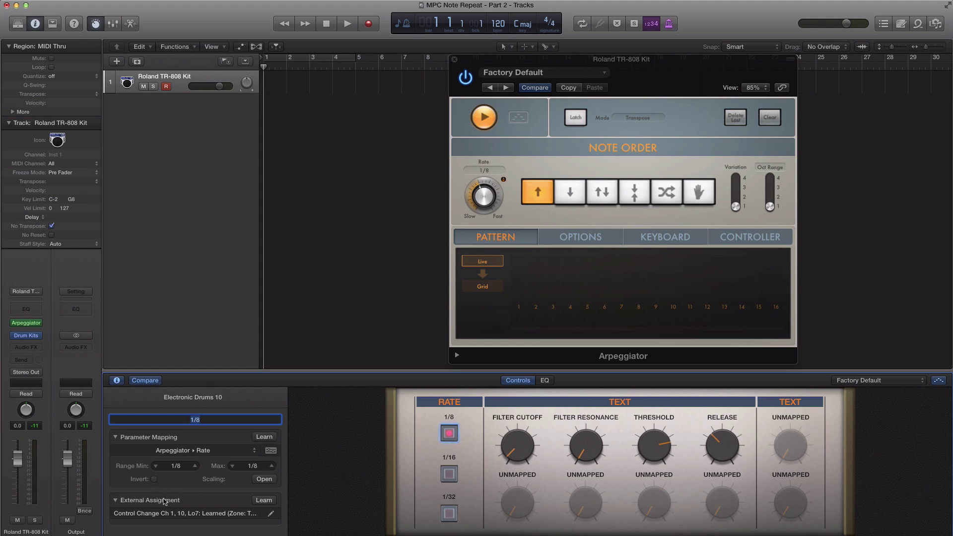
# - Use External Assignment Learn to give the 1/16 and 1/32 buttons CC 74 and CC 71, ending at 1/32
pyautogui.click(263, 501)
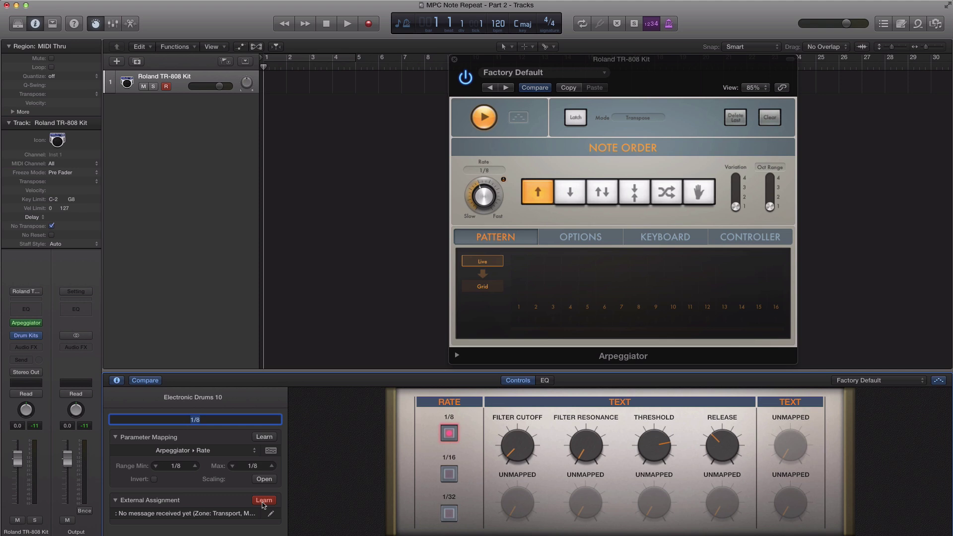
pyautogui.click(449, 475)
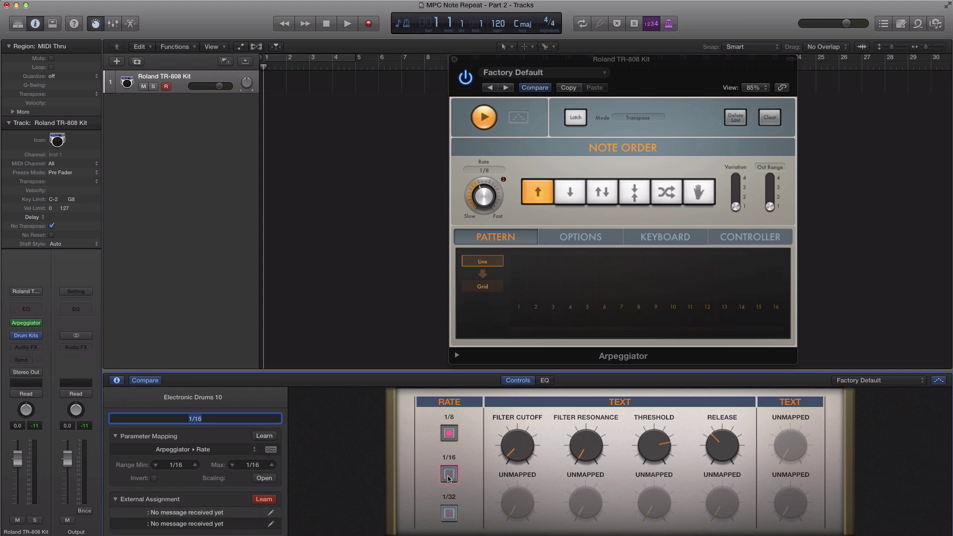
pyautogui.click(449, 514)
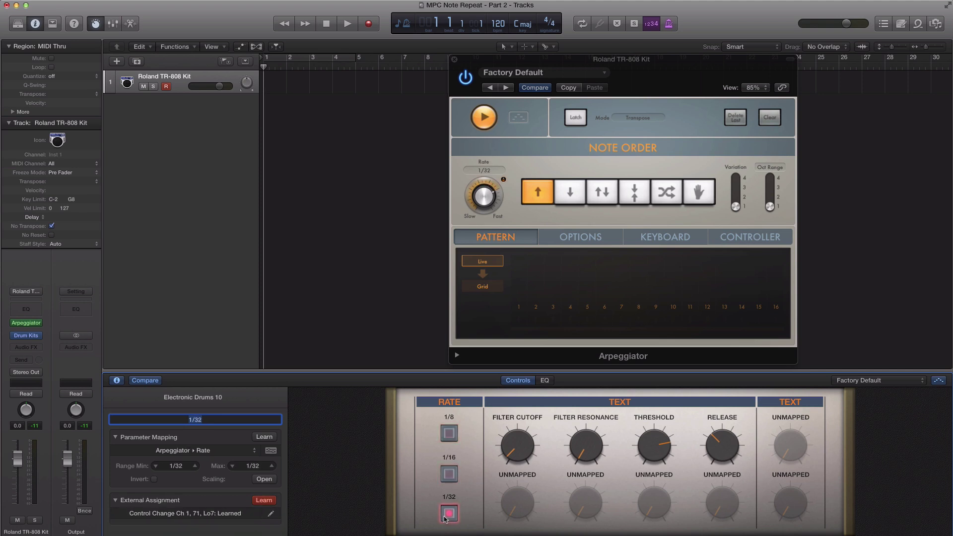
pyautogui.click(266, 501)
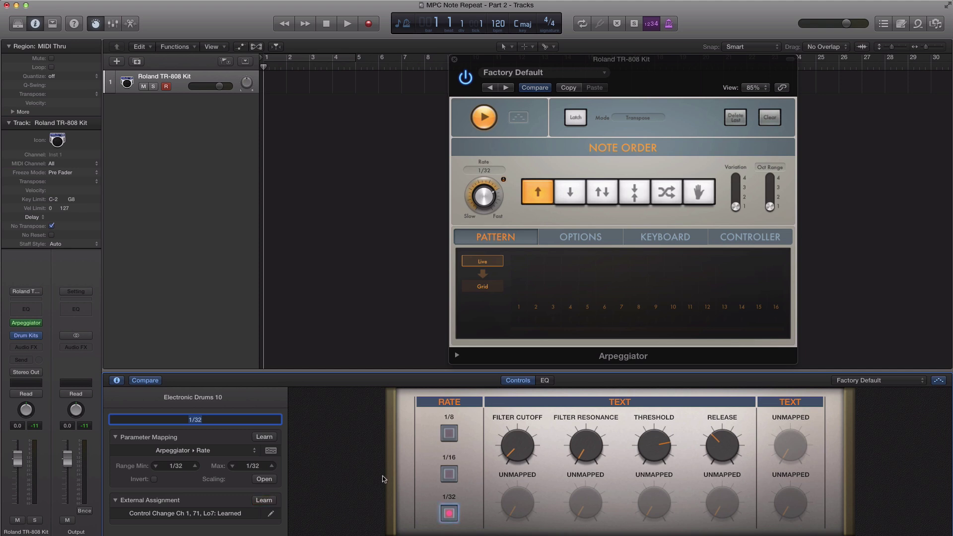